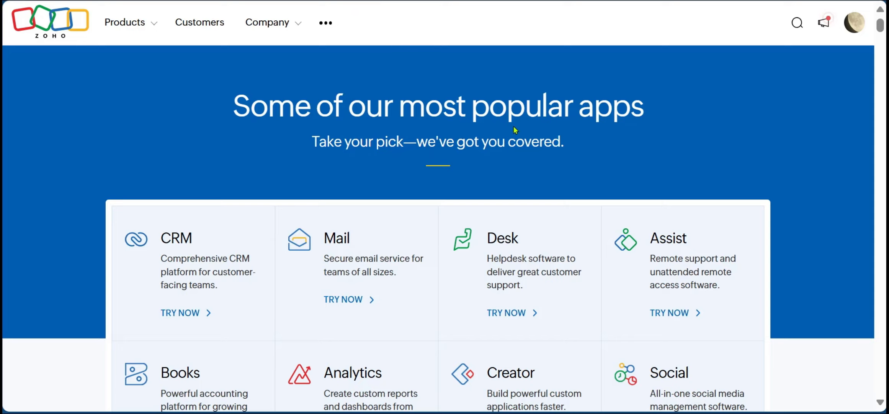
# Examine the popular apps, the categorised business applications and the Products overview on the Zoho website.
pyautogui.scroll(-4, 513, 127)
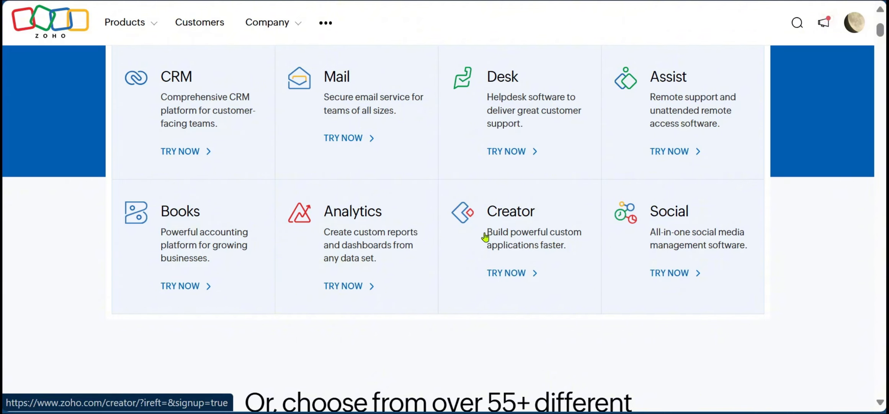
pyautogui.scroll(2, 230, 238)
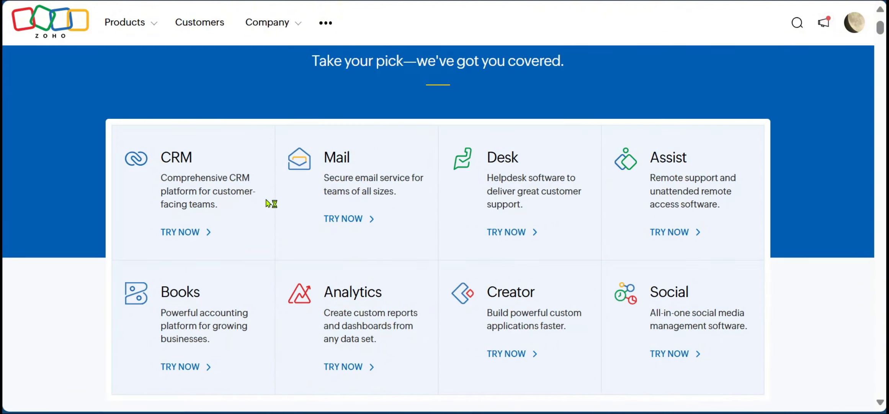
pyautogui.scroll(-10, 268, 203)
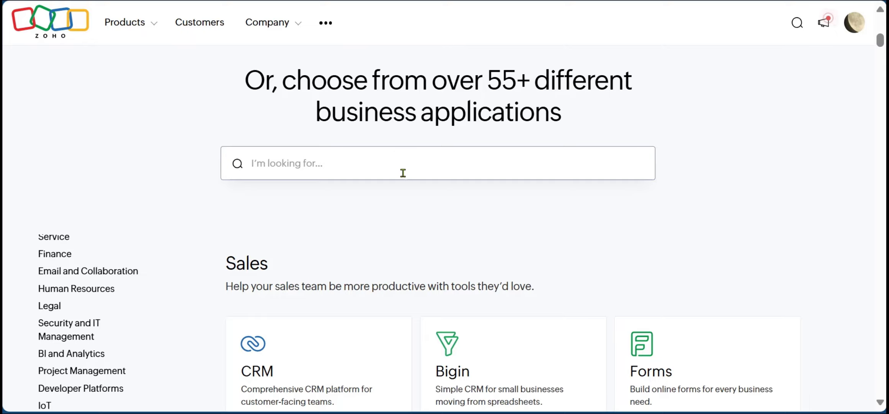
pyautogui.scroll(-4, 403, 173)
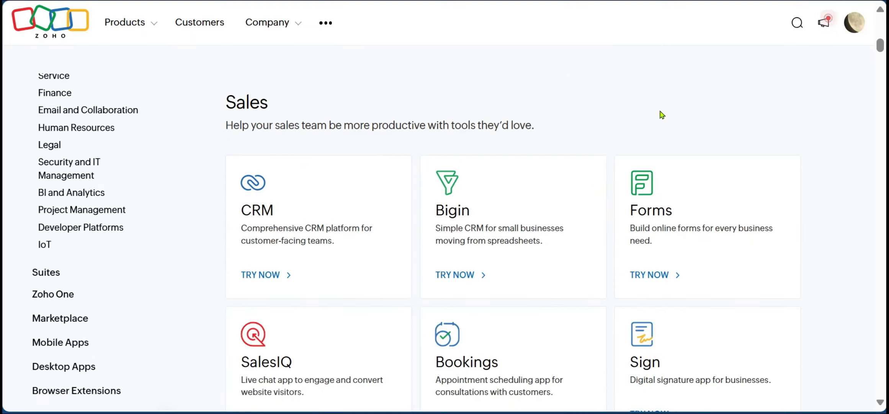
pyautogui.scroll(-20, 661, 114)
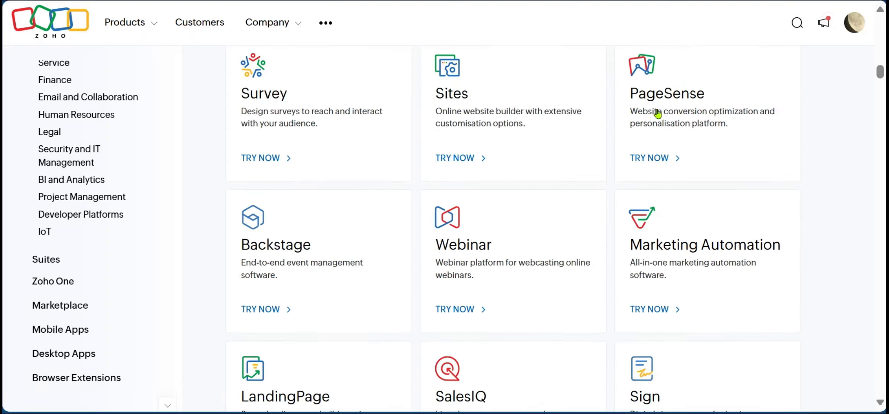
pyautogui.scroll(-8, 658, 114)
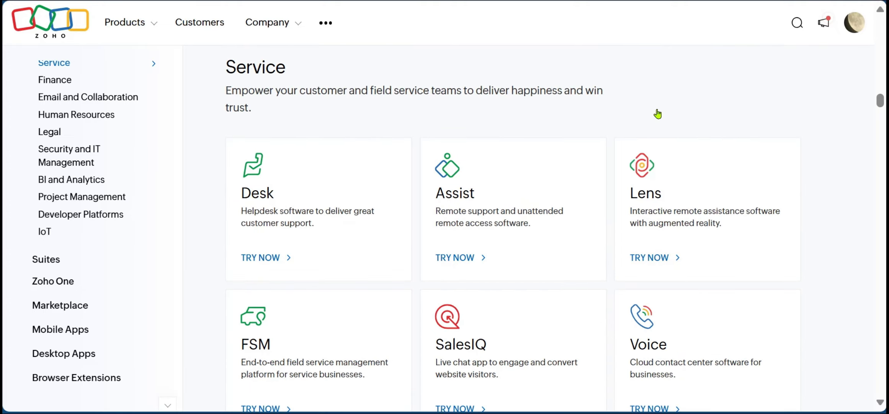
pyautogui.scroll(-15, 658, 114)
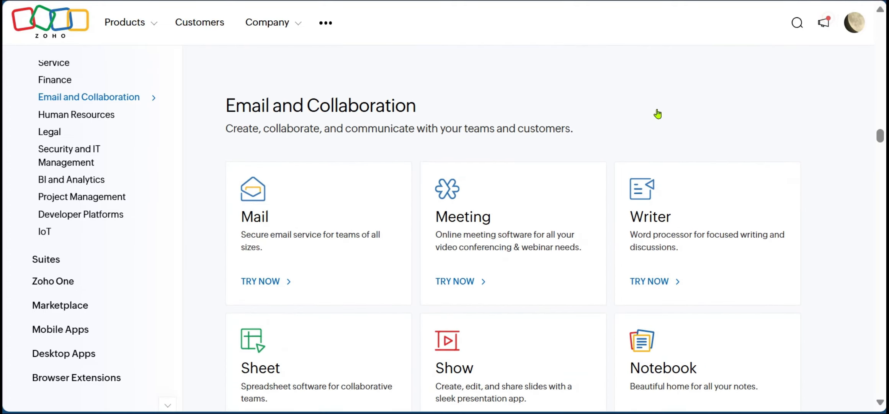
pyautogui.scroll(-8, 658, 114)
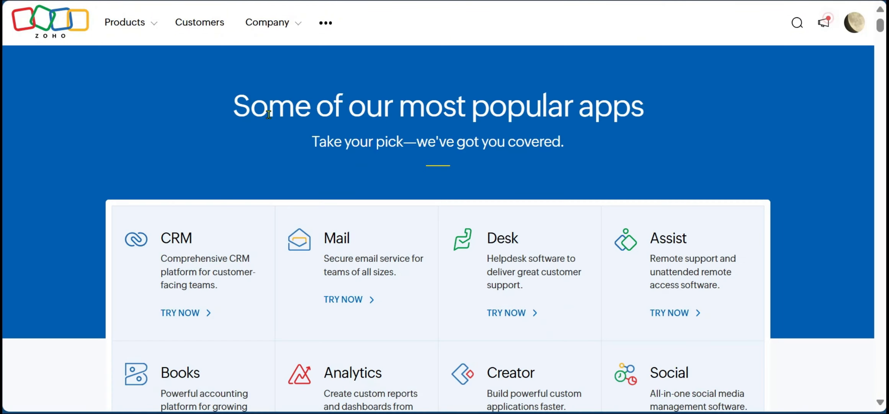
pyautogui.scroll(-4, 269, 114)
pyautogui.scroll(2, 268, 114)
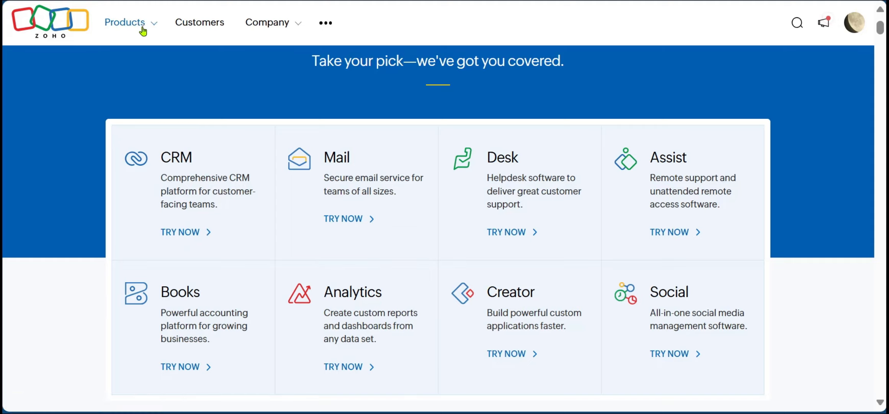
pyautogui.click(155, 25)
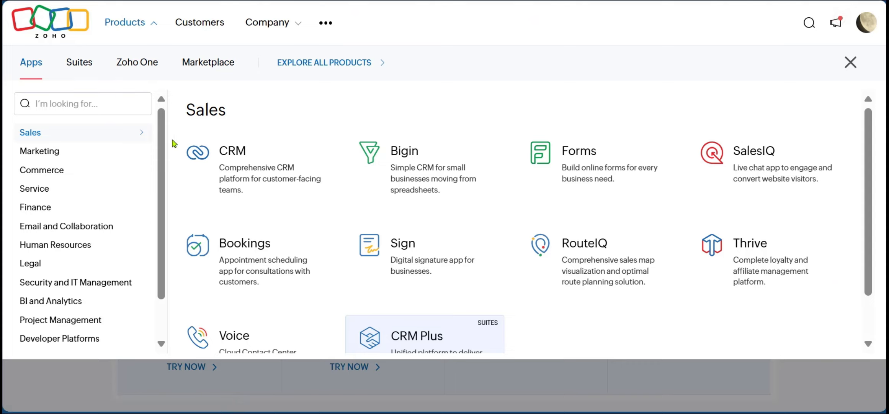
pyautogui.click(51, 105)
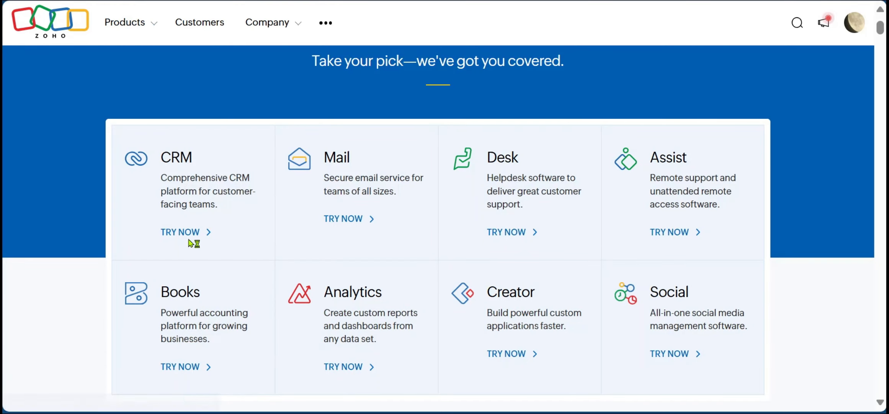
# Access Zoho CRM from the popular apps and complete the welcome form with employee count 50 and sample data loaded.
pyautogui.click(183, 229)
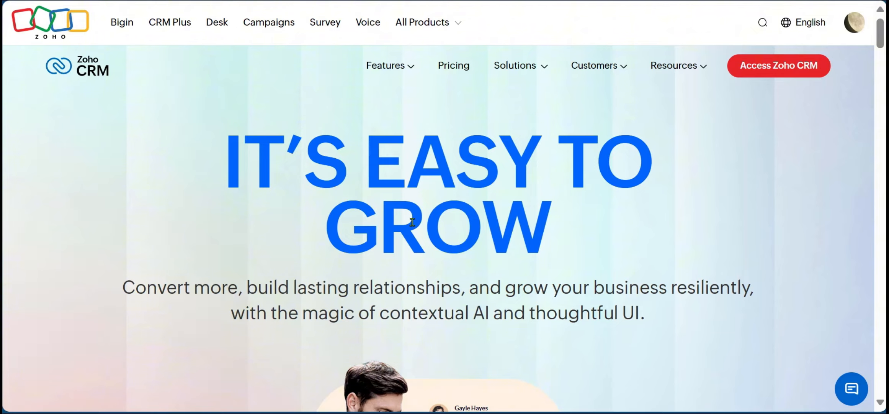
pyautogui.click(764, 70)
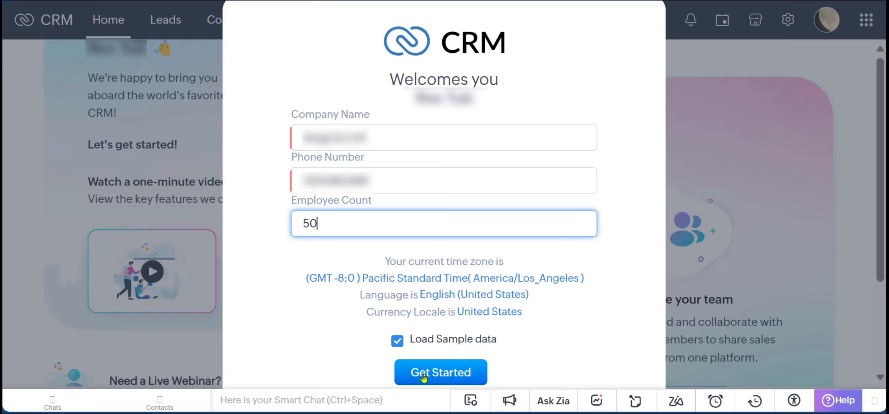
pyautogui.click(443, 373)
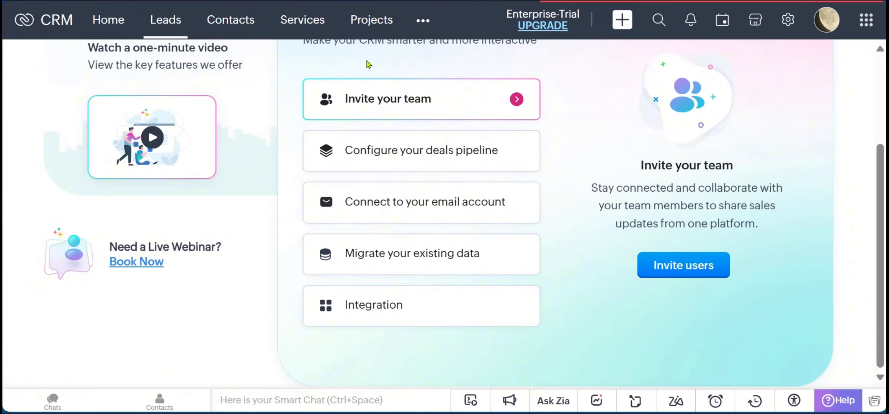
# Look through the list of other CRM modules and the Set up your CRM options on the home page.
pyautogui.click(424, 21)
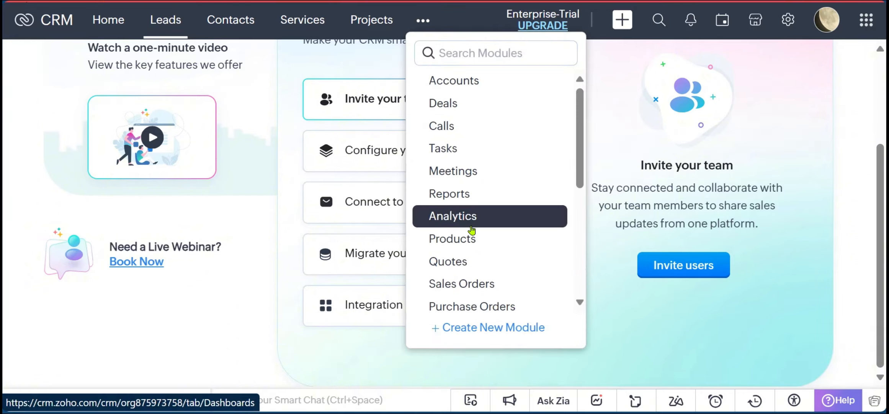
pyautogui.scroll(-5, 472, 230)
pyautogui.scroll(3, 476, 232)
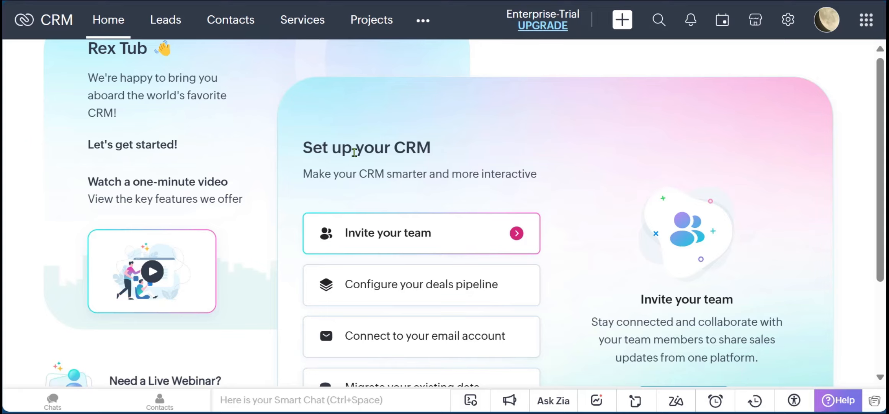
pyautogui.scroll(-2, 355, 152)
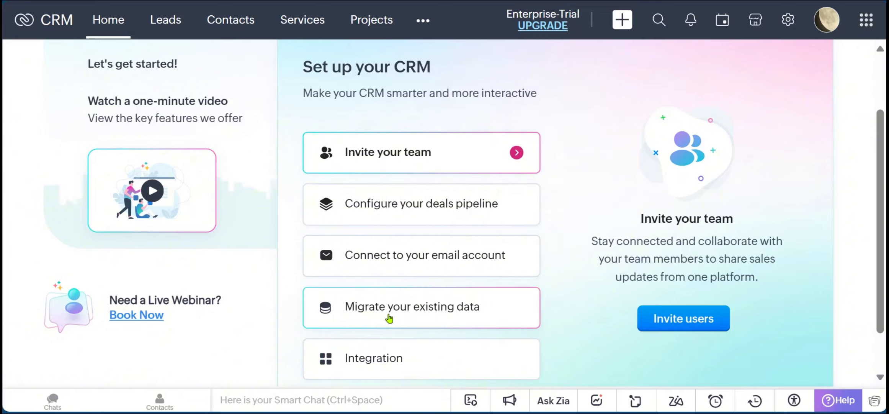
pyautogui.scroll(-1, 482, 321)
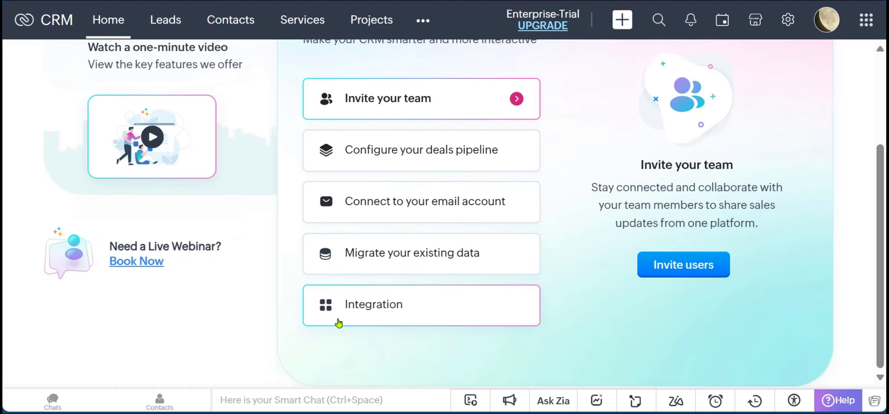
pyautogui.hotkey('ctrl', '0')
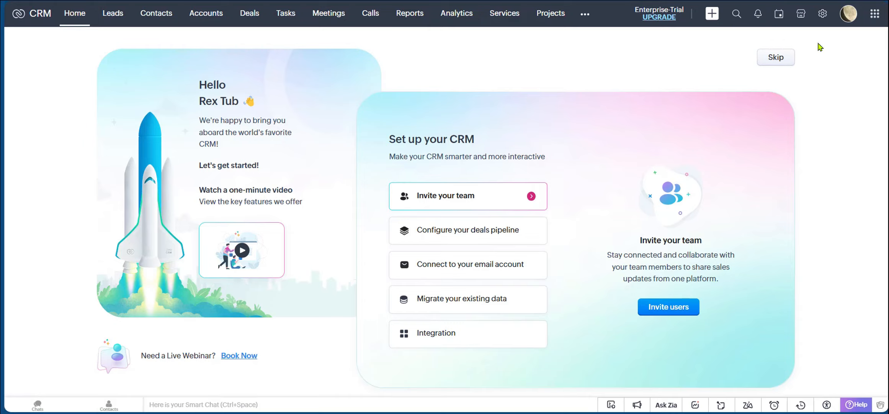
# Open Personal Settings in the CRM setup and apply the dark red theme.
pyautogui.click(822, 15)
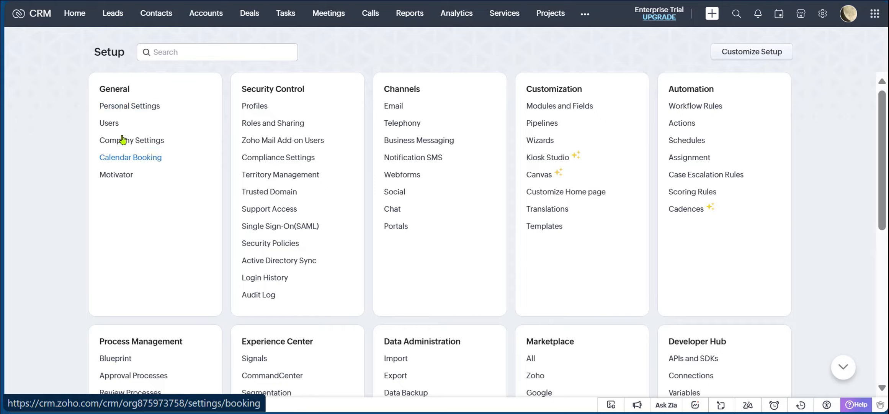
pyautogui.click(127, 107)
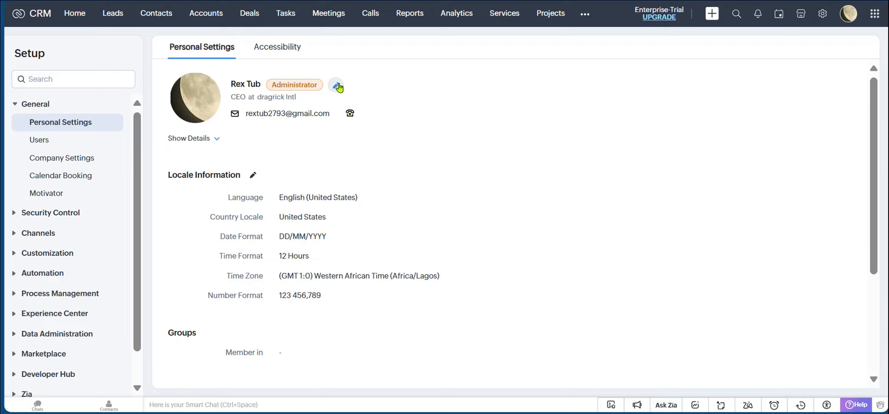
pyautogui.scroll(-4, 383, 161)
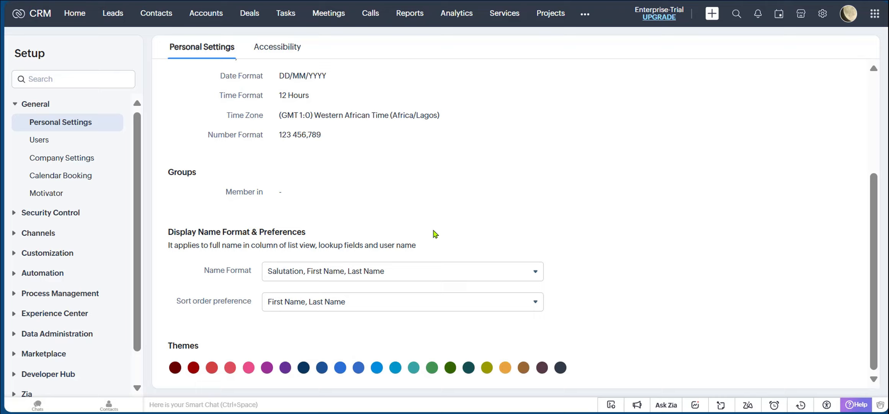
pyautogui.click(193, 368)
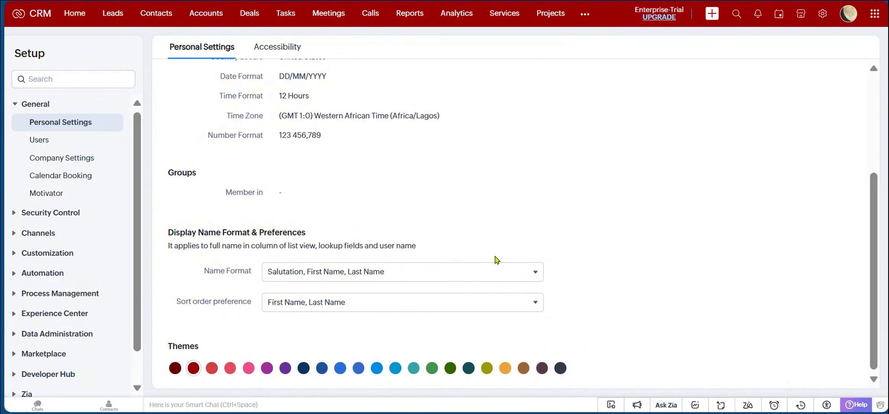
# Open the Signals settings and start a new custom signal labelled "customer incoming mails".
pyautogui.click(759, 16)
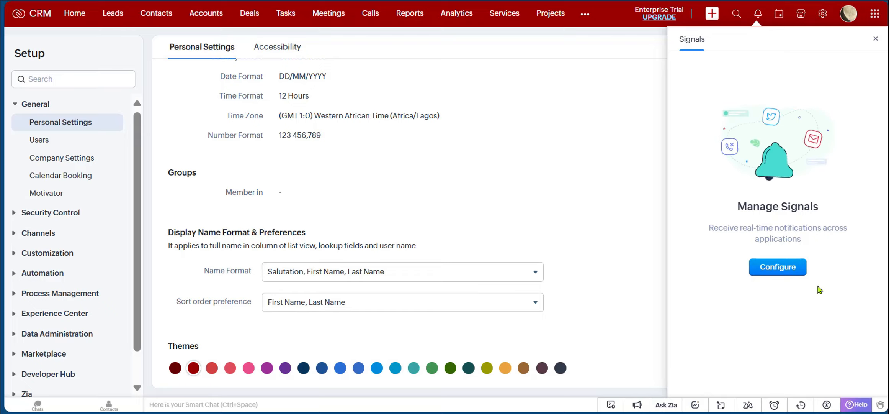
pyautogui.click(778, 267)
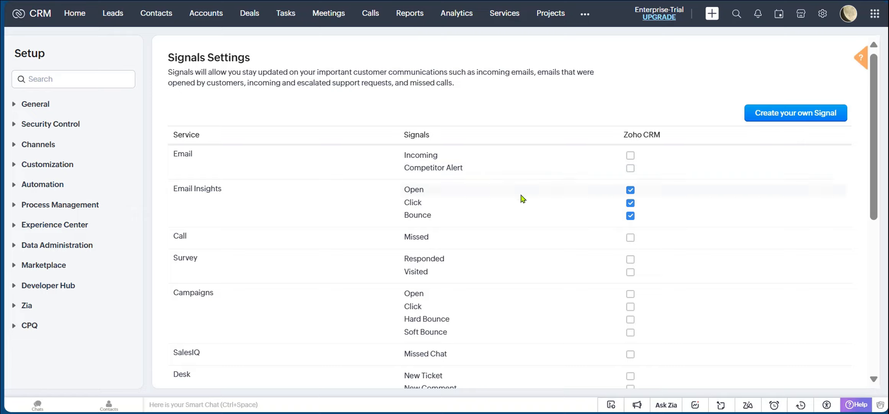
pyautogui.click(802, 122)
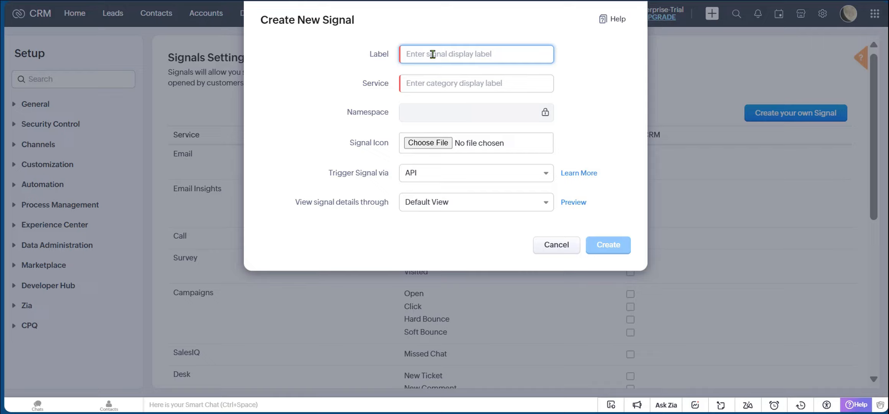
pyautogui.write('cu')
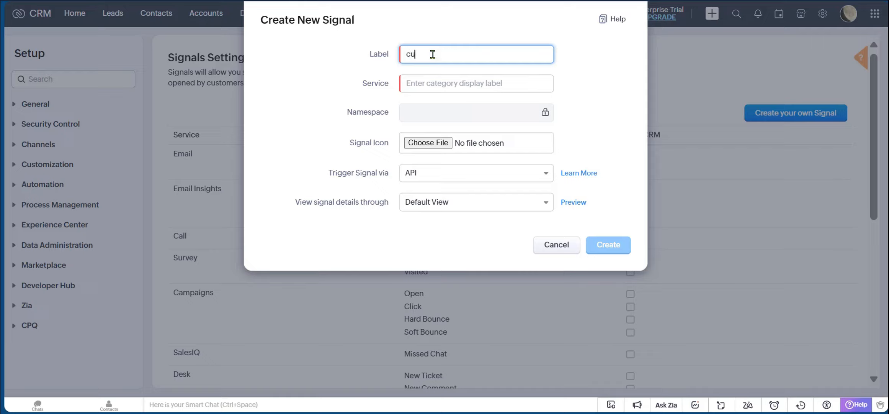
pyautogui.write('stomer incoming mai')
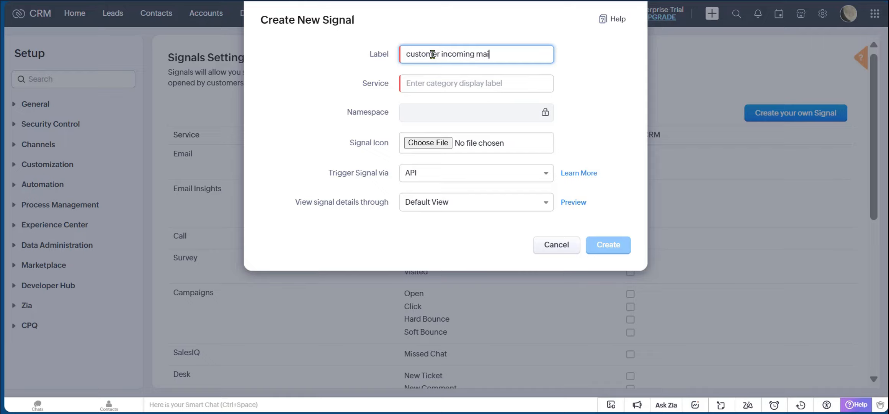
pyautogui.write('ls')
pyautogui.click(452, 84)
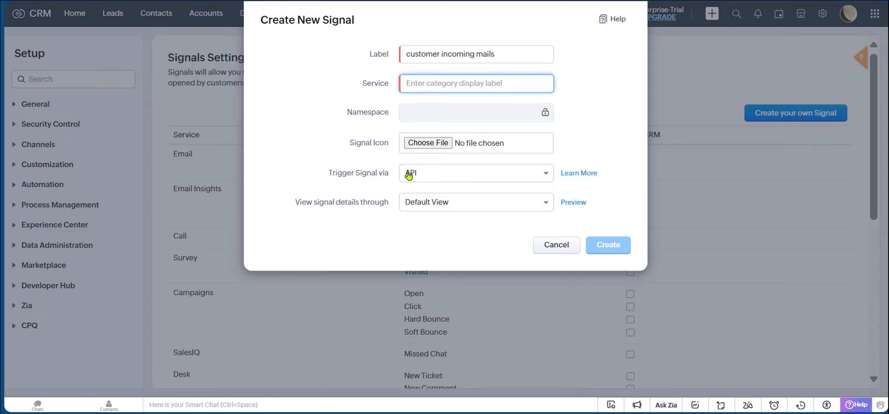
pyautogui.click(454, 178)
pyautogui.click(439, 240)
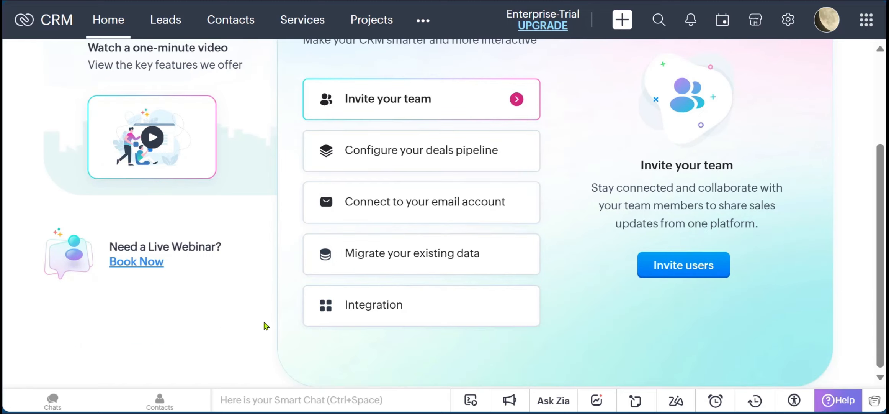
# Open the Leads module and bring up the mass delete tool for leads.
pyautogui.click(168, 23)
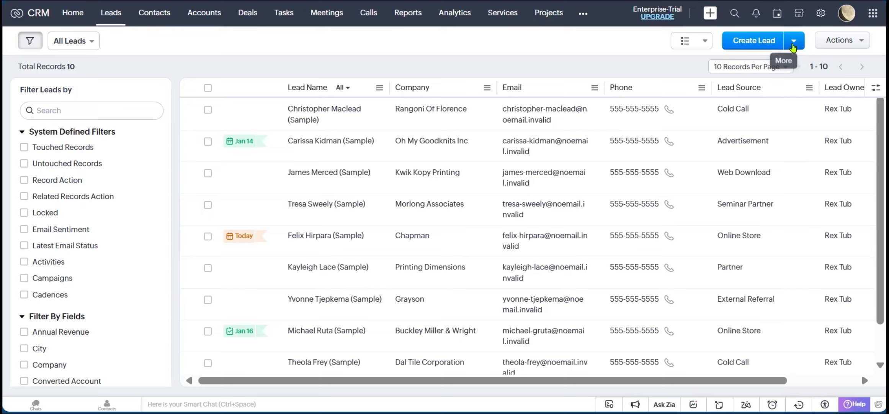
pyautogui.click(795, 41)
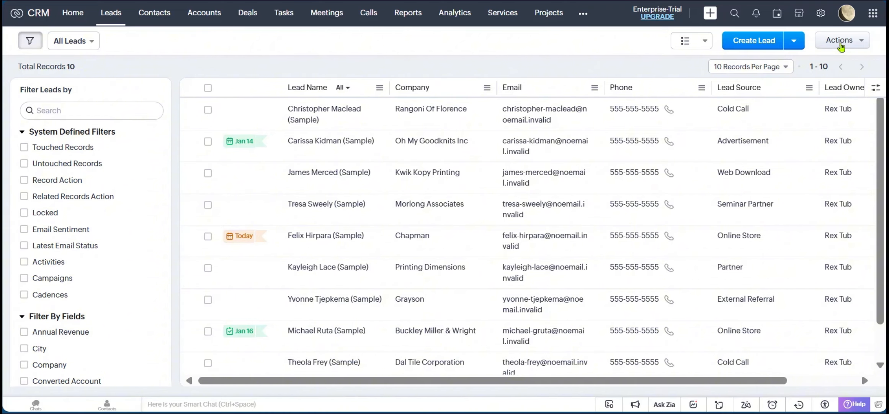
pyautogui.click(846, 42)
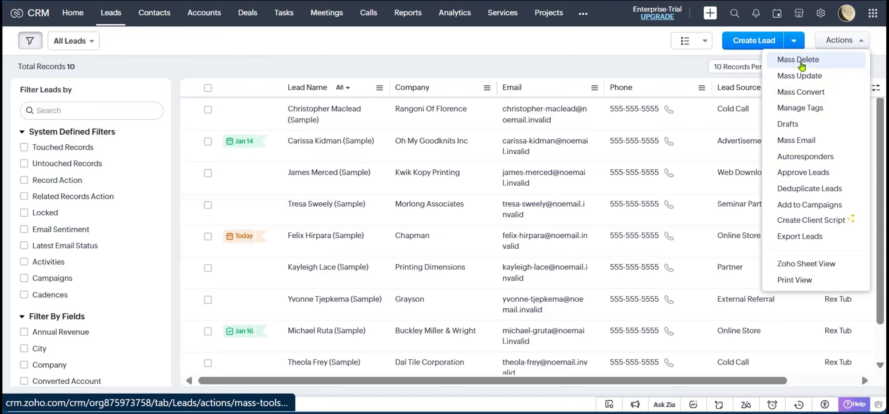
pyautogui.click(800, 60)
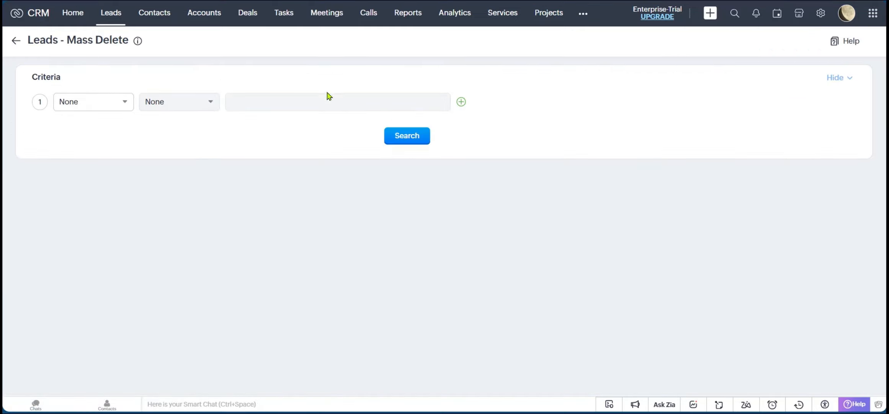
# Set the mass delete criteria to the Company field with the "contains" condition.
pyautogui.click(116, 105)
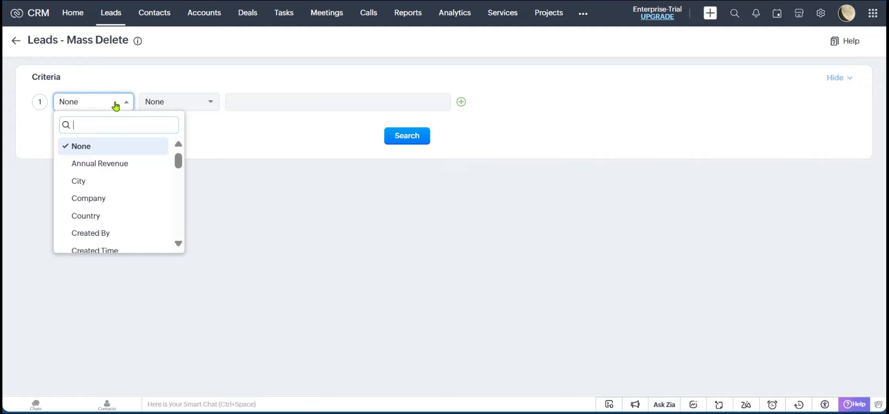
pyautogui.click(96, 204)
pyautogui.click(175, 104)
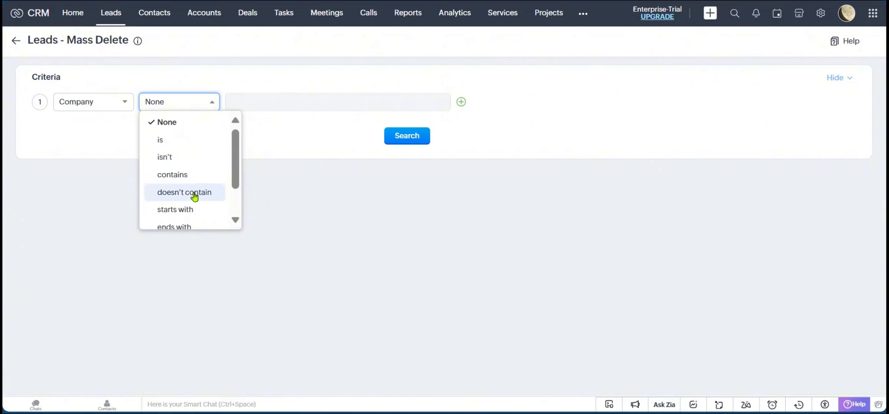
pyautogui.scroll(-1, 194, 195)
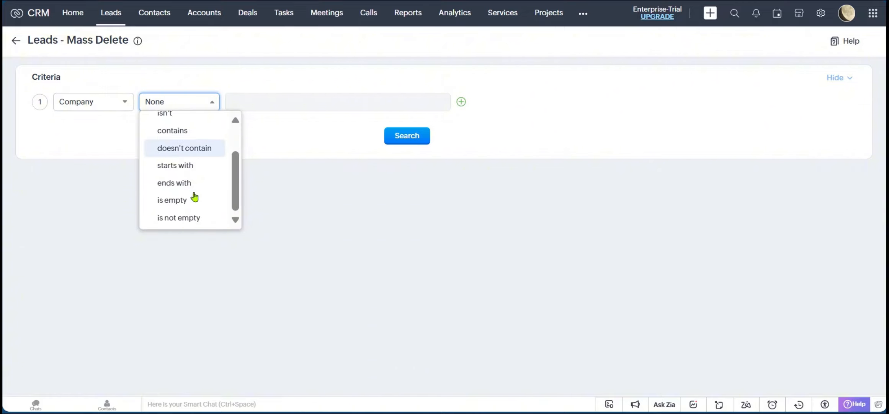
pyautogui.click(170, 136)
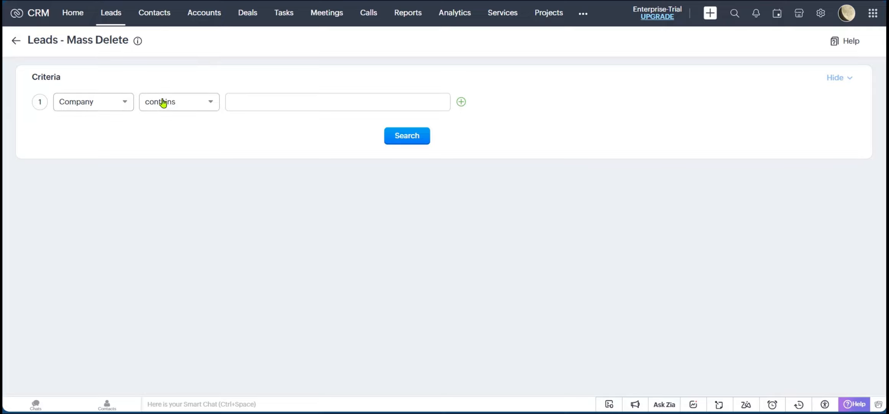
# Search for leads whose company contains "chapman", select the matching record, and return to the leads list without deleting it.
pyautogui.click(291, 109)
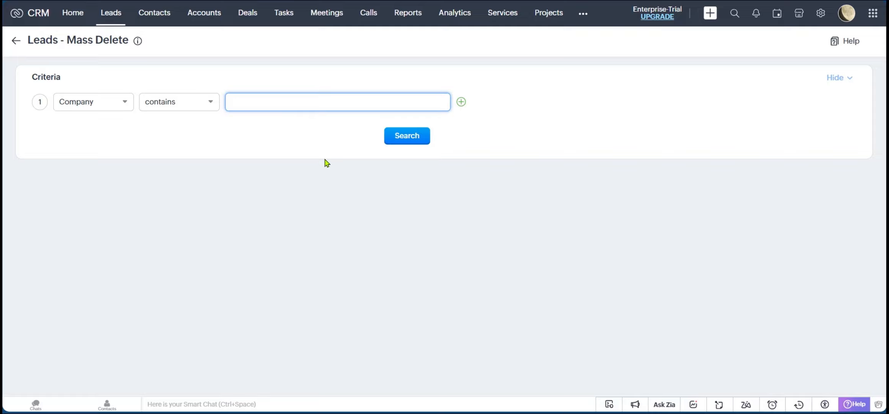
pyautogui.write('axe')
pyautogui.click(409, 136)
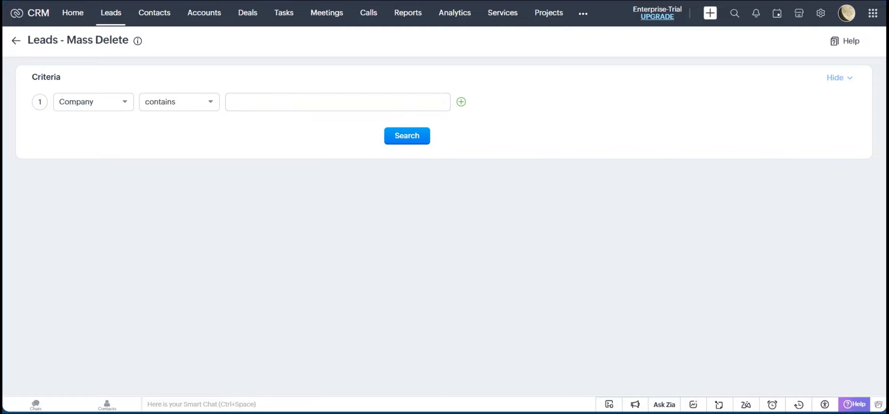
pyautogui.write('chapman')
pyautogui.click(407, 139)
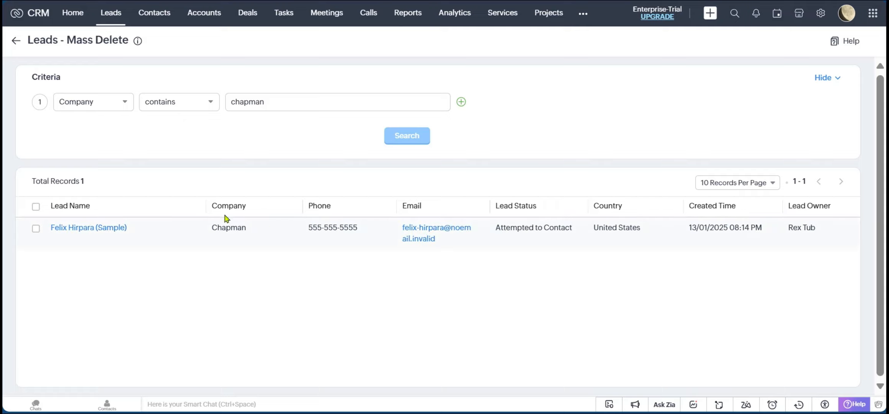
pyautogui.click(35, 208)
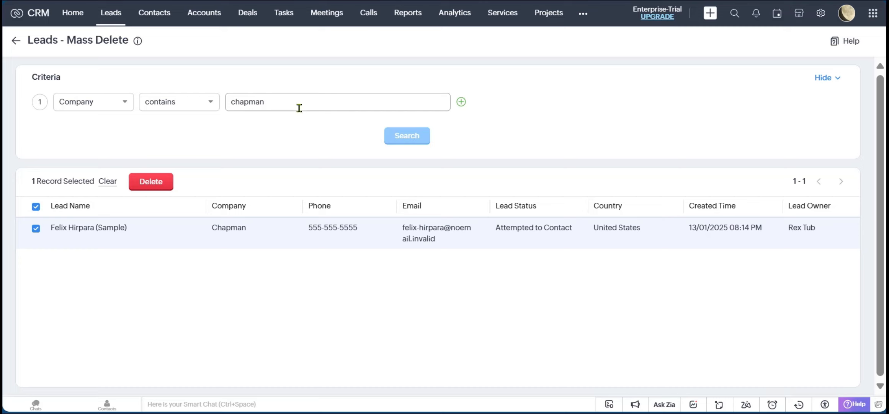
pyautogui.click(15, 40)
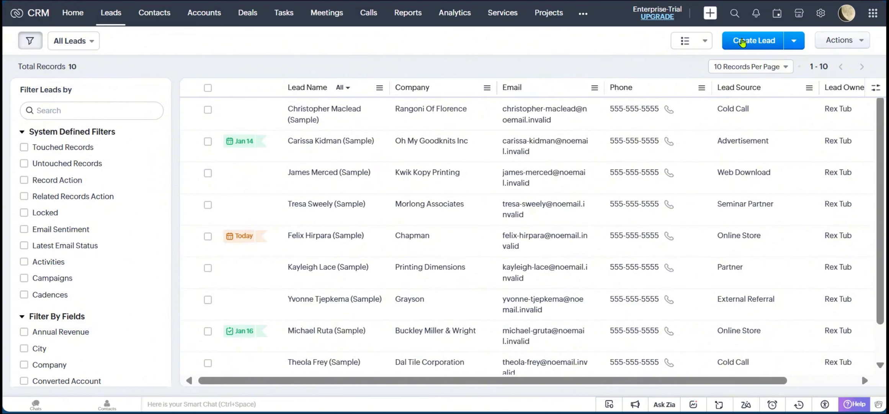
# Open a new lead form and look through its lead, address and description fields.
pyautogui.click(743, 42)
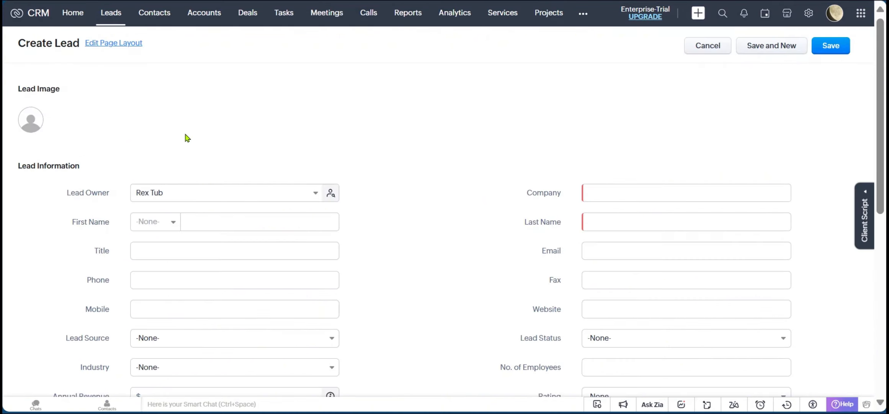
pyautogui.scroll(-2, 176, 126)
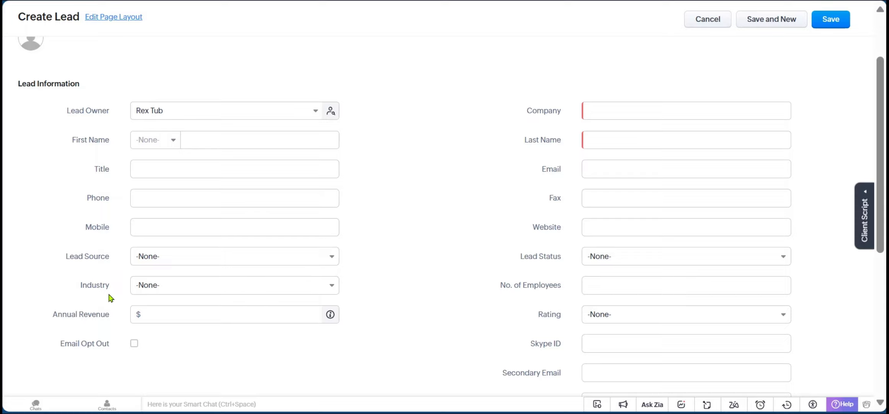
pyautogui.scroll(-2, 515, 270)
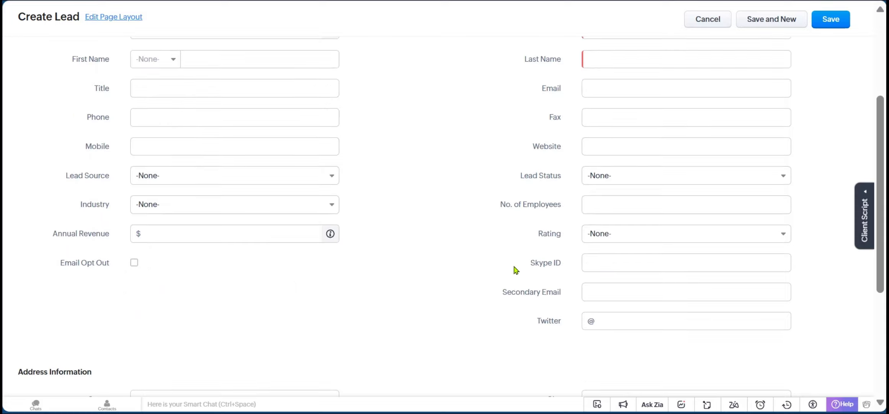
pyautogui.scroll(-5, 508, 234)
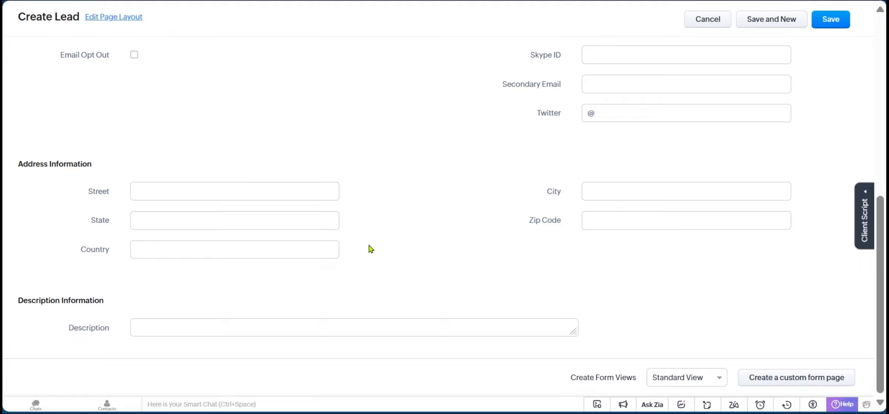
pyautogui.scroll(10, 448, 267)
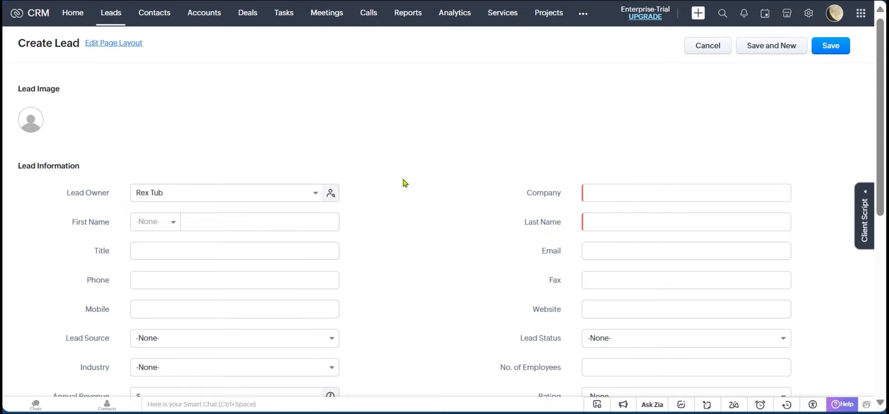
# Start a custom form page for creating leads and browse the available templates.
pyautogui.scroll(-10, 402, 182)
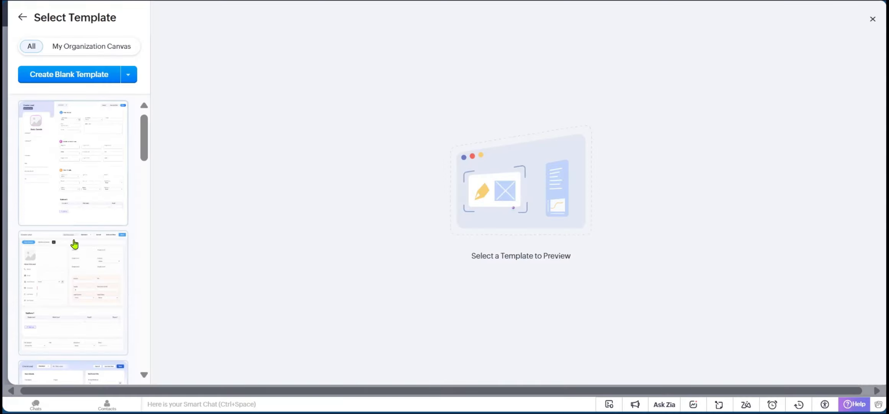
pyautogui.scroll(-10, 70, 158)
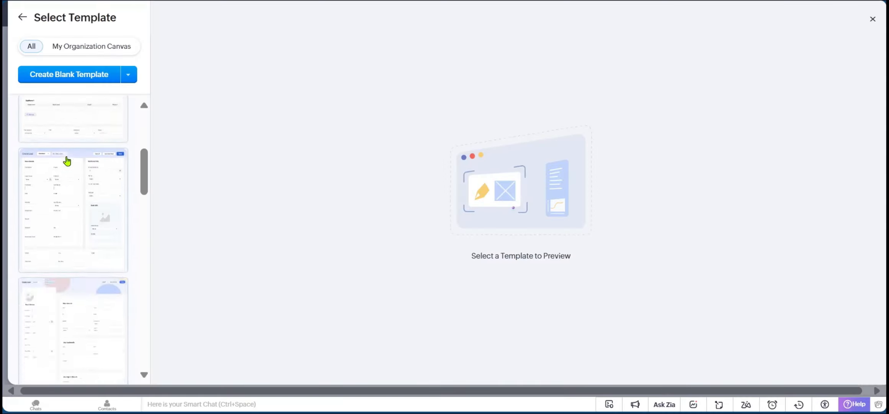
pyautogui.scroll(-3, 69, 177)
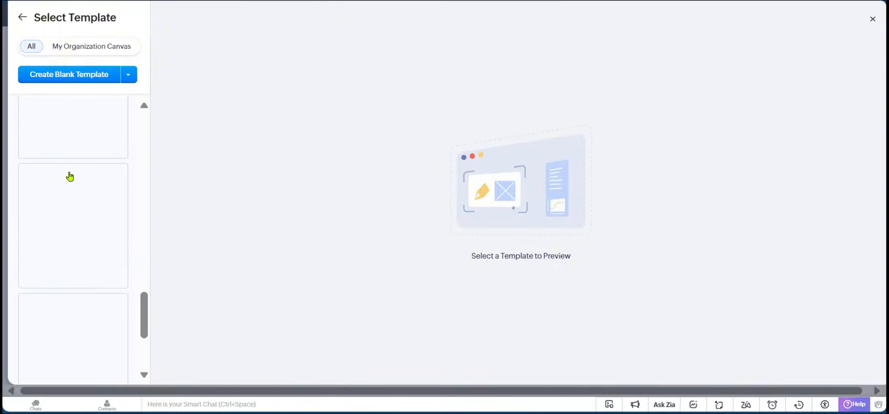
pyautogui.scroll(8, 70, 176)
pyautogui.scroll(5, 69, 172)
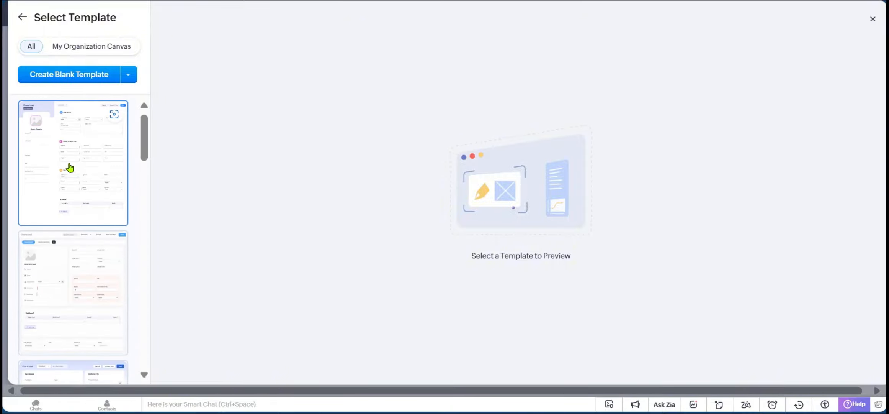
# Preview the first template, save it as a form page named "Canvas 1", and review the resulting lead form.
pyautogui.click(70, 168)
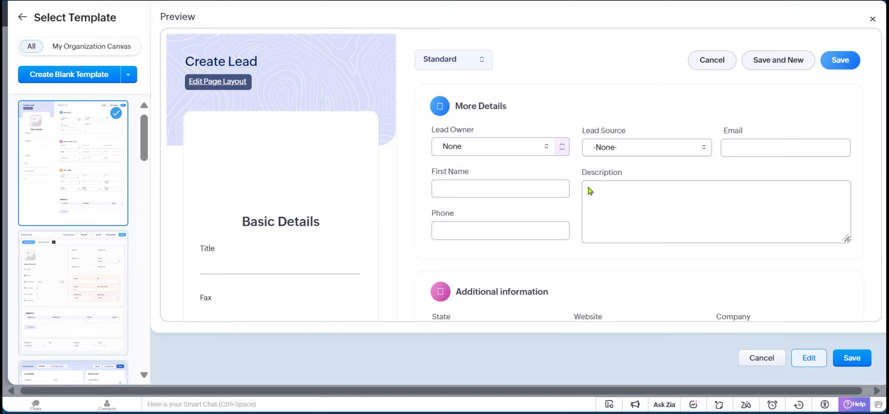
pyautogui.scroll(-5, 621, 207)
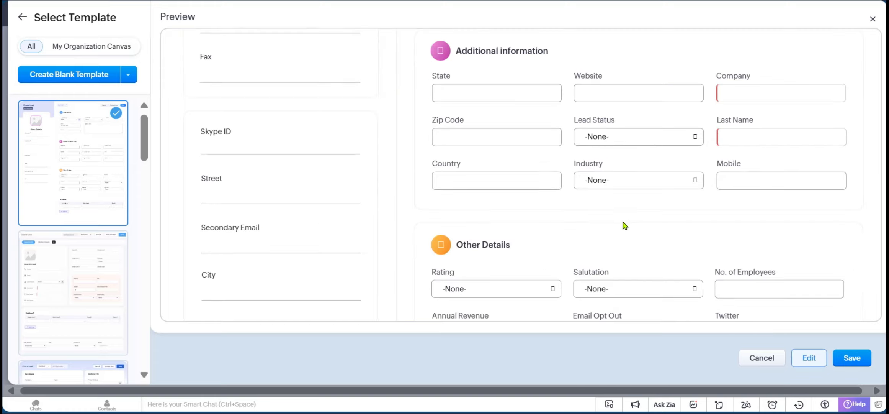
pyautogui.scroll(5, 623, 221)
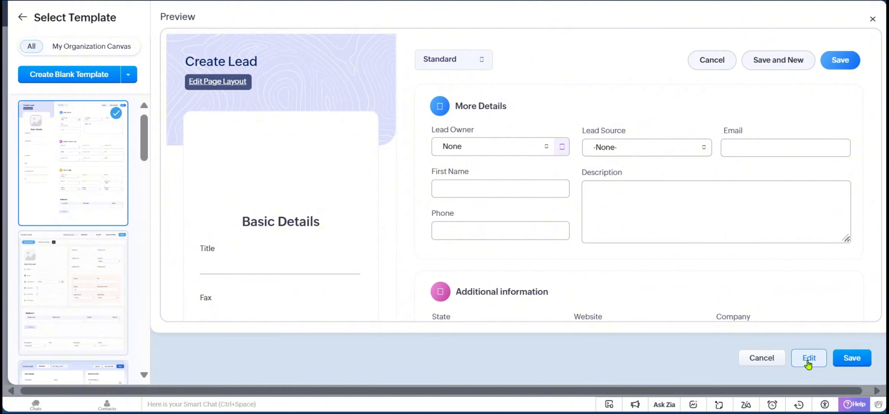
pyautogui.click(857, 363)
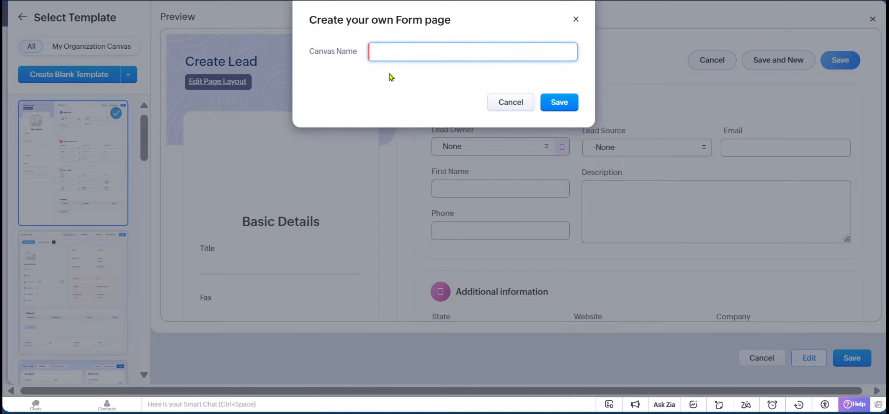
pyautogui.write('Canvas 1')
pyautogui.click(543, 99)
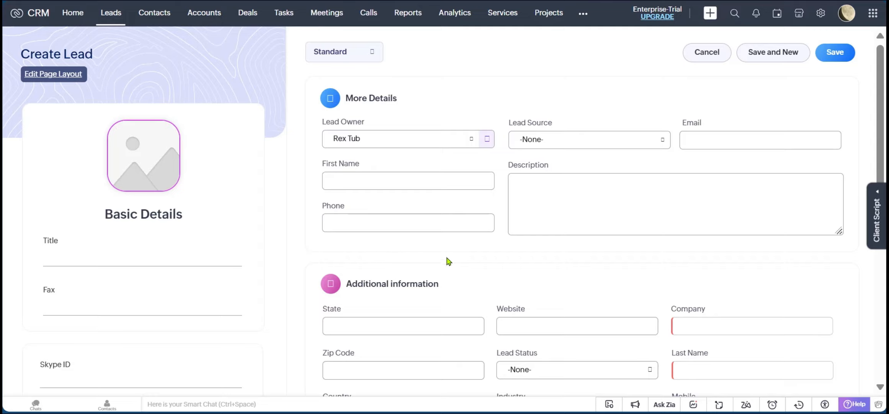
pyautogui.scroll(-8, 470, 259)
pyautogui.scroll(6, 470, 258)
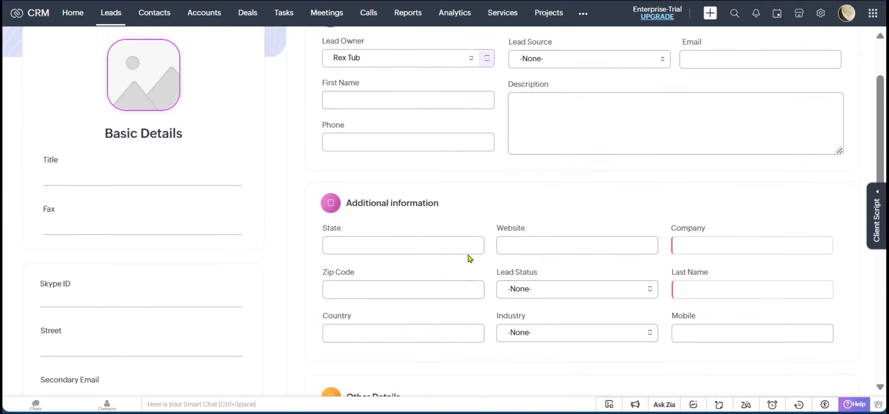
pyautogui.scroll(2, 471, 259)
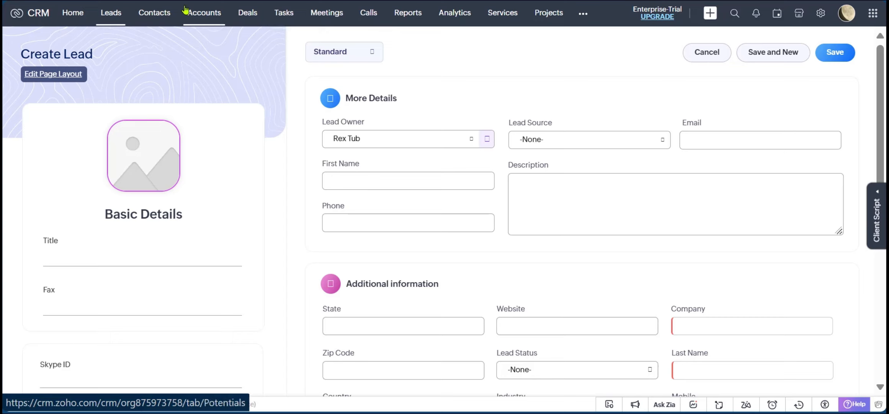
# Return to the leads list and look through the additional modules and the lead filter fields.
pyautogui.click(161, 15)
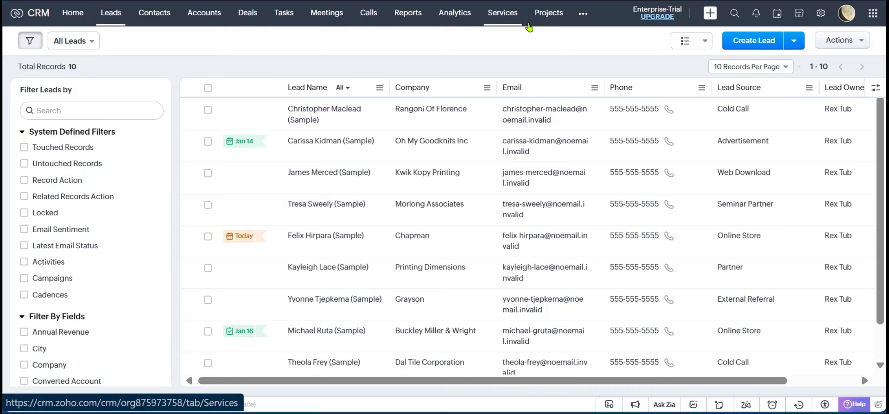
pyautogui.click(583, 15)
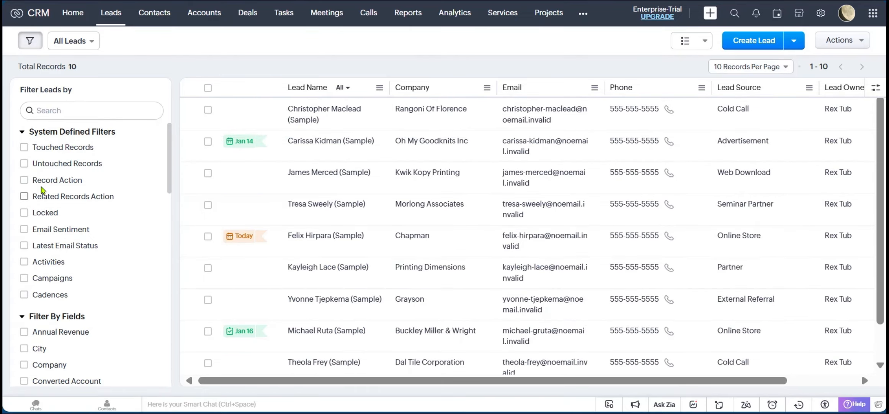
pyautogui.scroll(-4, 41, 280)
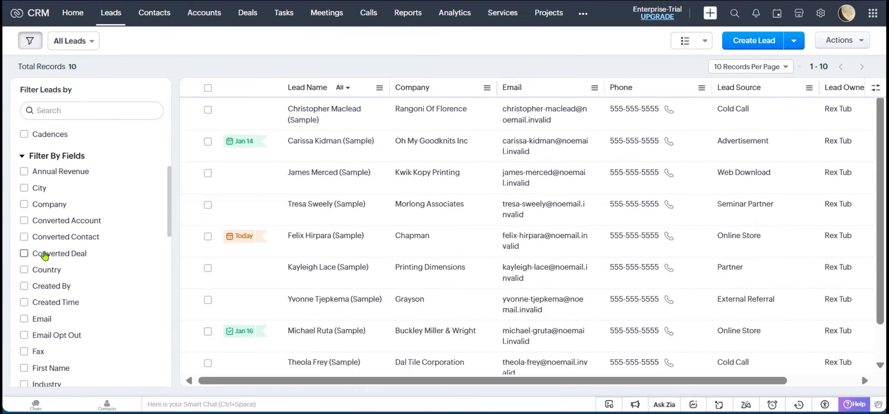
pyautogui.scroll(-4, 45, 256)
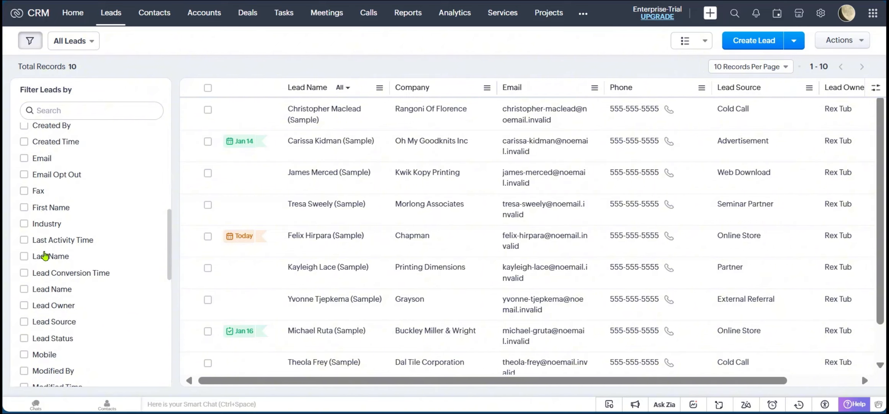